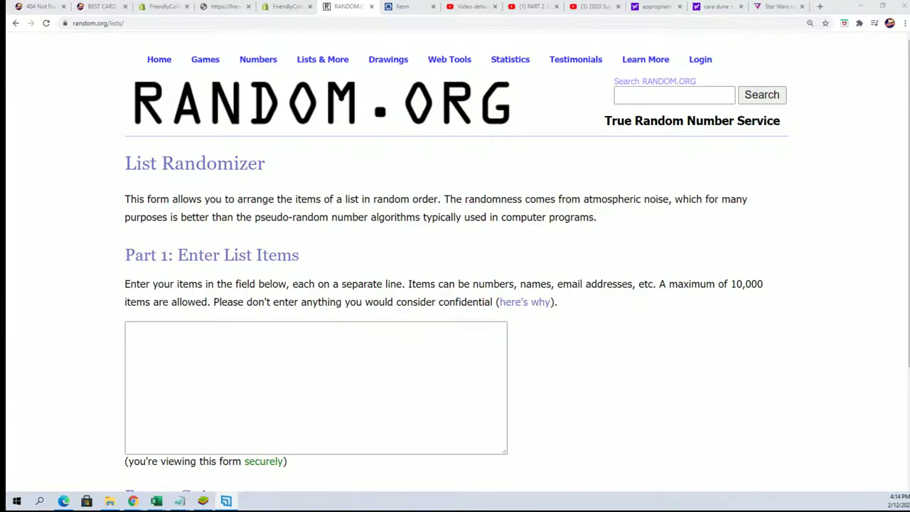
Step: Copy the second block of owner names from Notepad and focus the List Randomizer box
left_click(179, 500)
left_click_drag(390, 61, 526, 49)
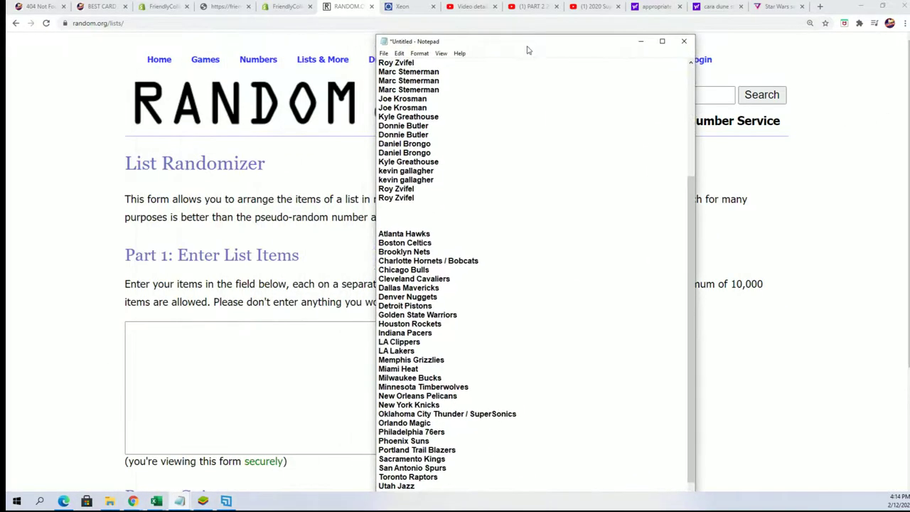
scroll(499, 325, "up", 5)
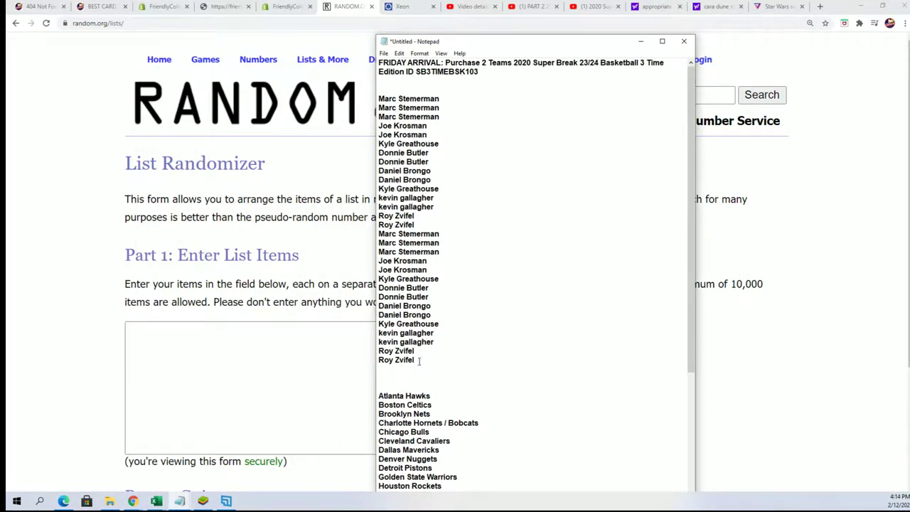
mouse_move(416, 360)
left_mouse_down()
mouse_move(380, 280)
mouse_move(383, 98)
left_mouse_up()
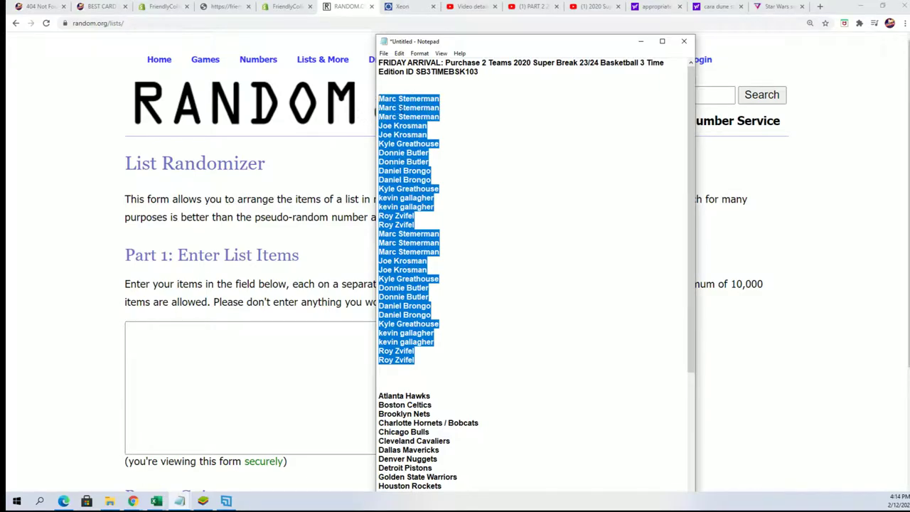
right_click(425, 114)
left_click(440, 144)
scroll(483, 368, "down", 7)
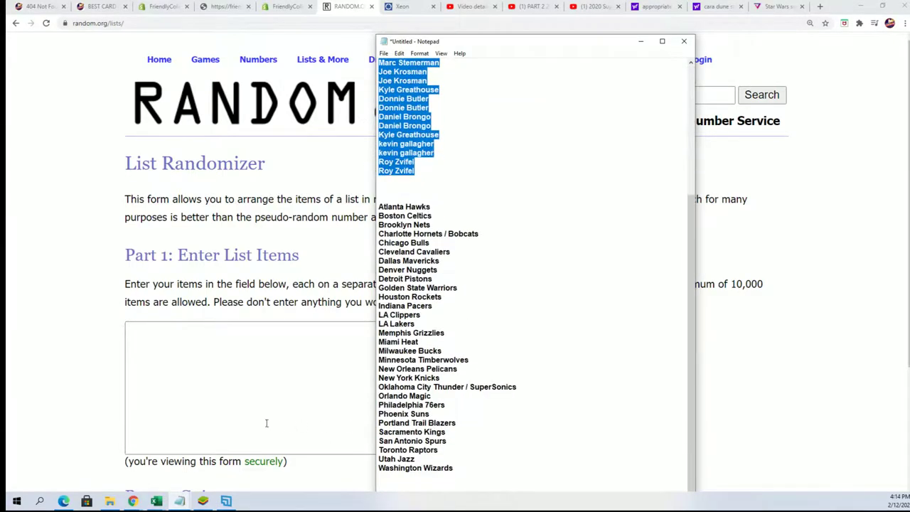
left_click(148, 333)
Step: Paste the 30 owner names into the list box and randomize them
left_click(200, 407)
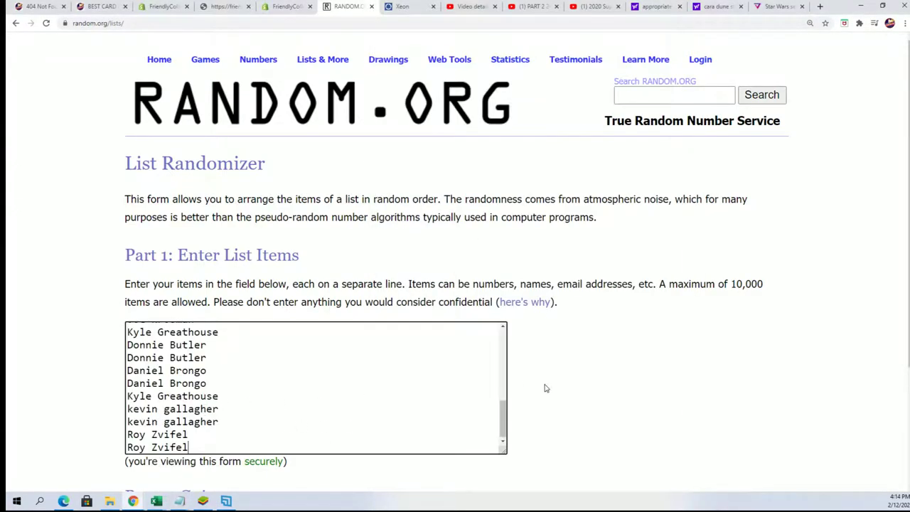
scroll(544, 386, "down", 3)
left_click(165, 395)
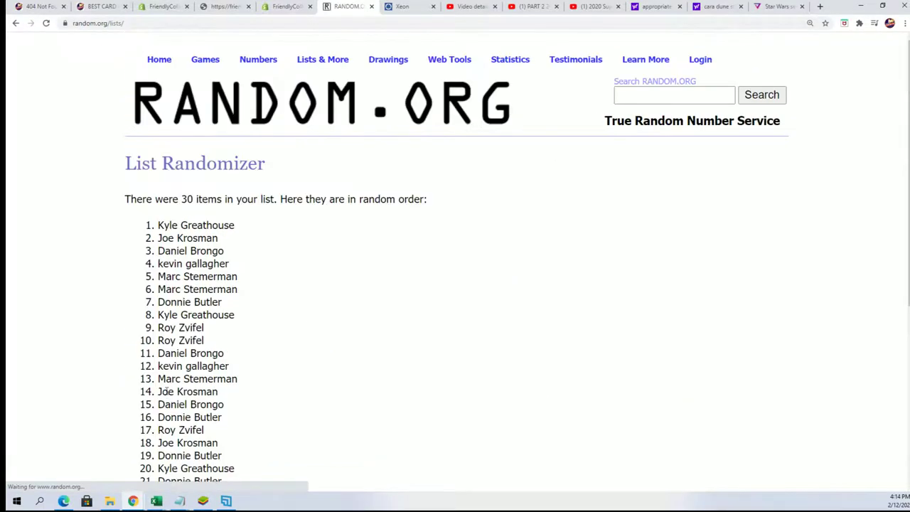
scroll(184, 408, "down", 4)
Step: Reshuffle the owner list six more times with Again!
left_click(144, 393)
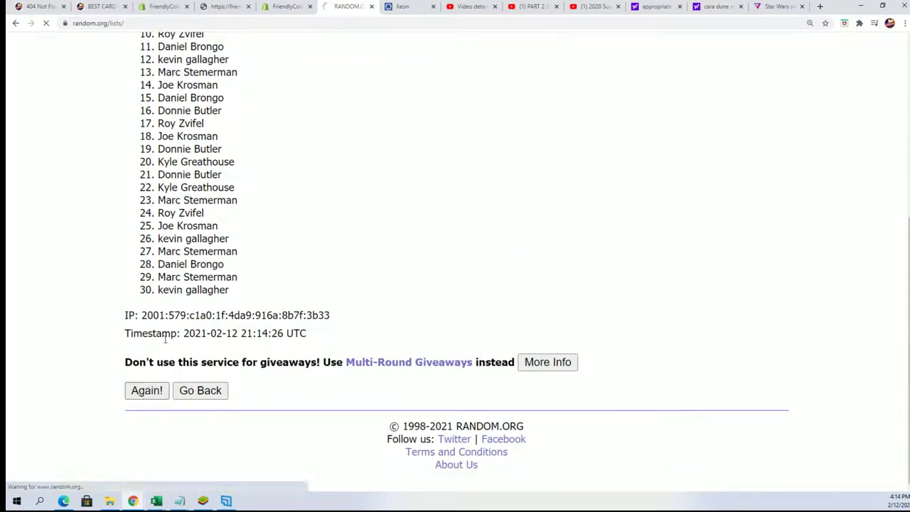
left_click(156, 442)
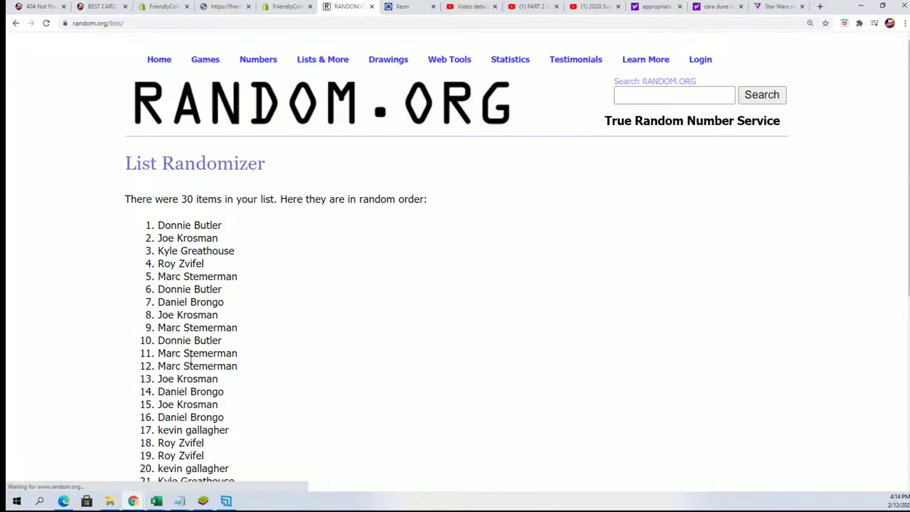
scroll(213, 398, "down", 4)
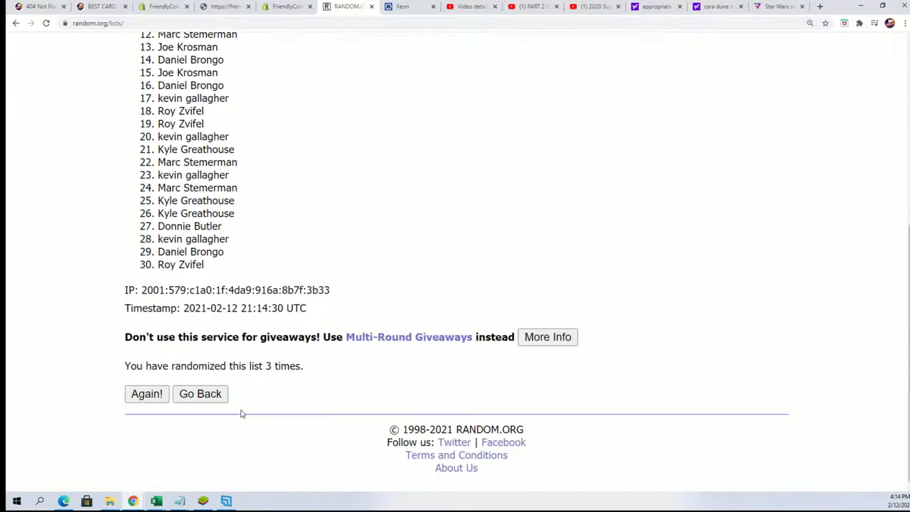
left_click(144, 395)
scroll(154, 433, "down", 4)
left_click(132, 389)
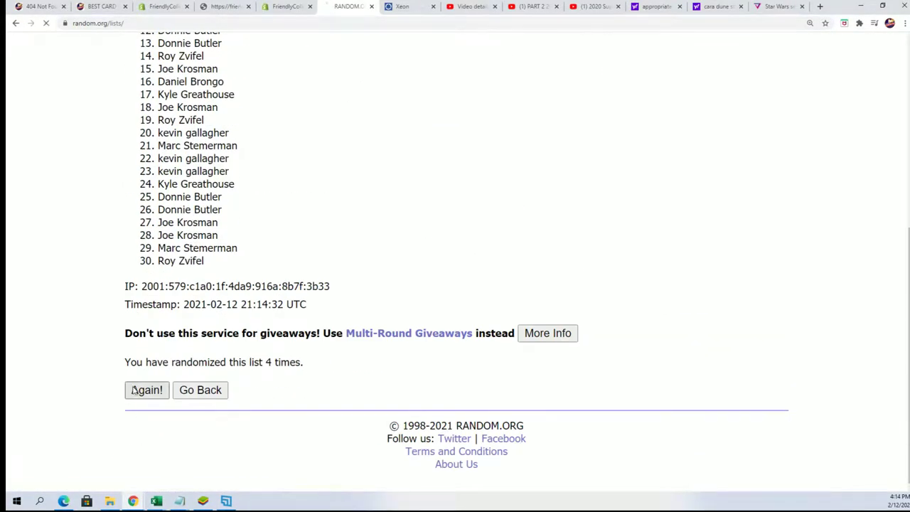
scroll(160, 405, "down", 4)
left_click(143, 393)
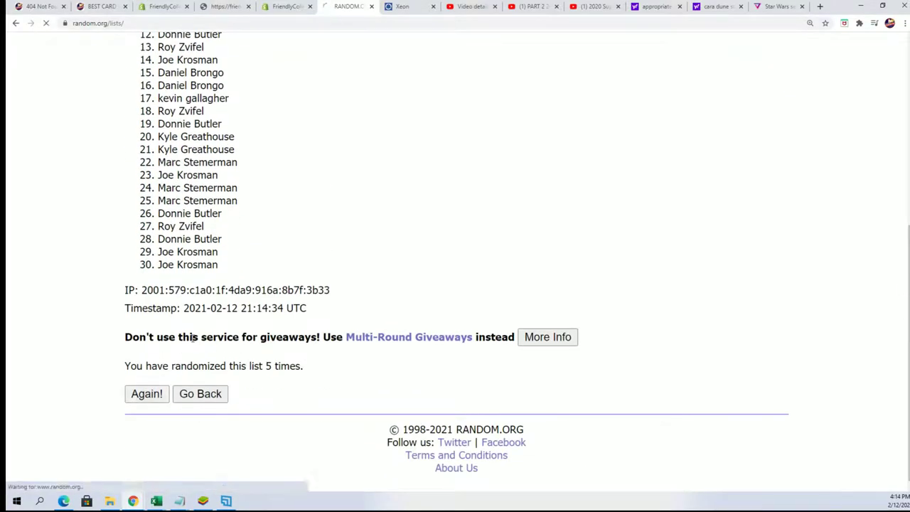
scroll(252, 401, "down", 4)
left_click(143, 394)
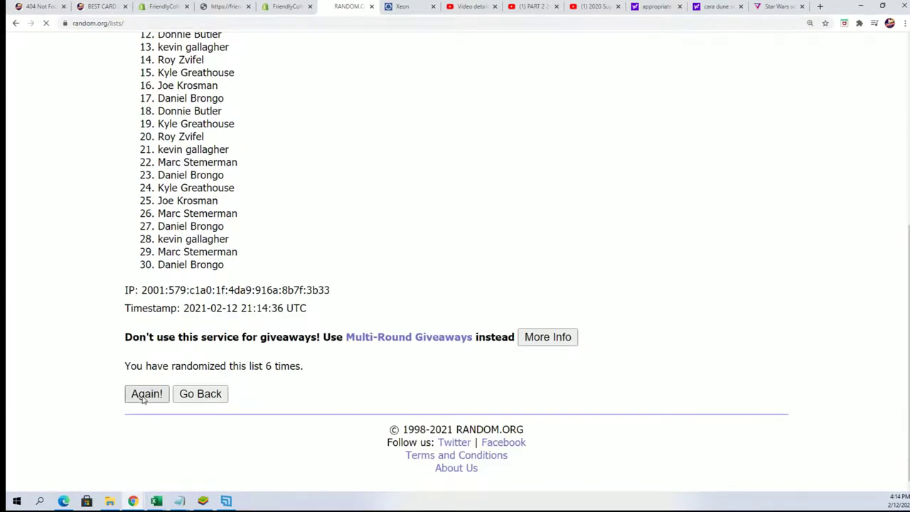
scroll(336, 293, "down", 1)
Step: Copy the final shuffled order of items 1–30
mouse_move(155, 131)
left_mouse_down()
mouse_move(234, 193)
mouse_move(241, 296)
mouse_move(279, 365)
left_mouse_up()
right_click(212, 301)
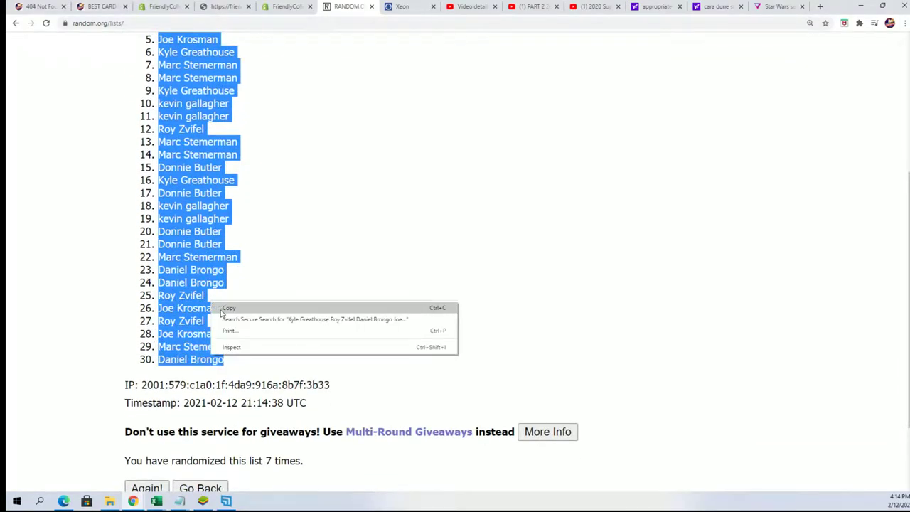
left_click(226, 308)
scroll(312, 383, "down", 2)
scroll(323, 384, "up", 4)
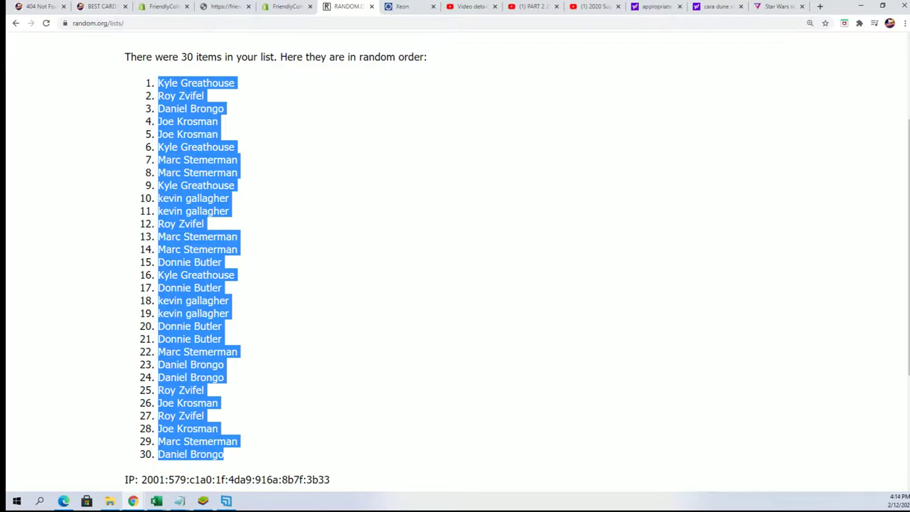
Step: Paste the shuffled names into A2 as Unicode Text, narrow column A, and select B2
key("alt+Tab")
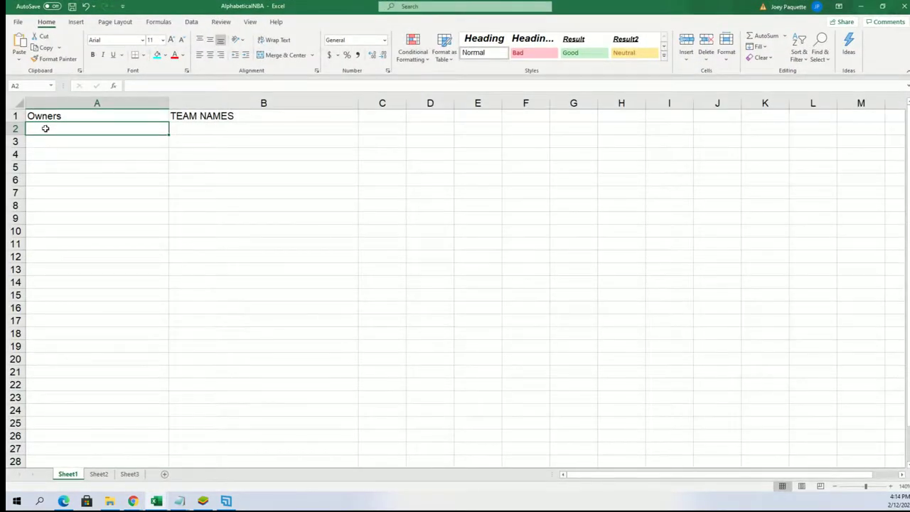
right_click(45, 129)
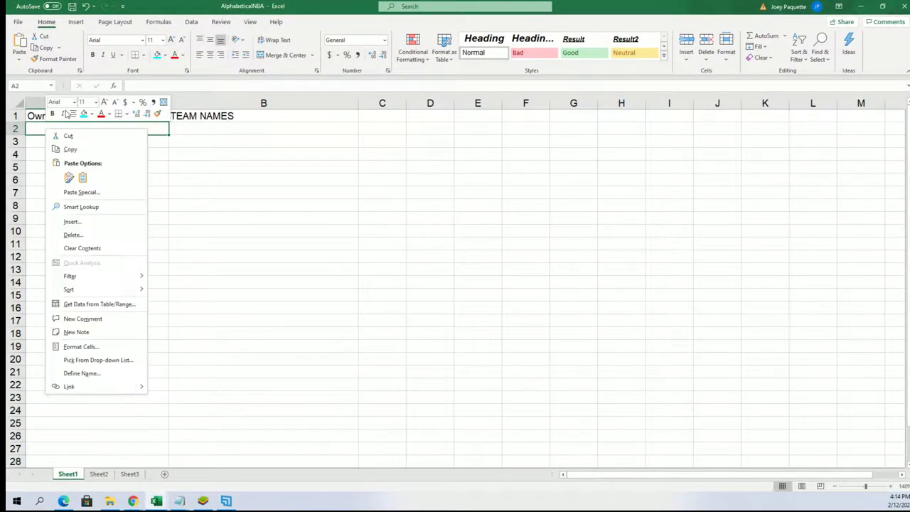
left_click(77, 193)
left_click(20, 142)
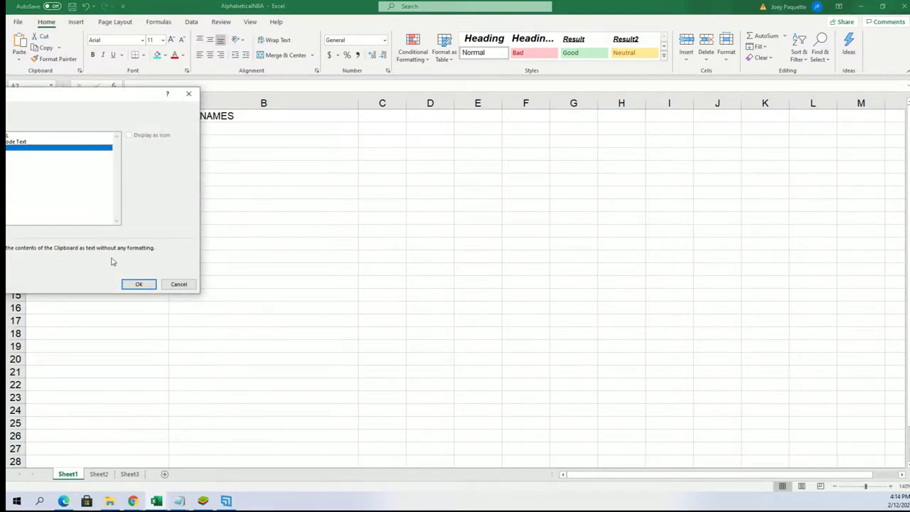
left_click(138, 284)
left_click_drag(168, 100, 110, 116)
left_click(146, 129)
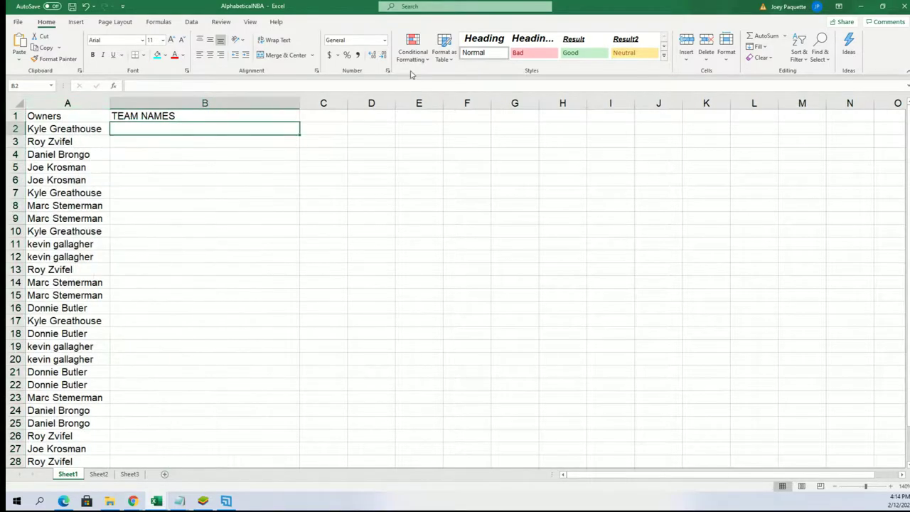
Step: Minimize Excel and start a fresh List Randomizer form in the browser
left_click(860, 6)
scroll(387, 175, "up", 3)
mouse_move(315, 65)
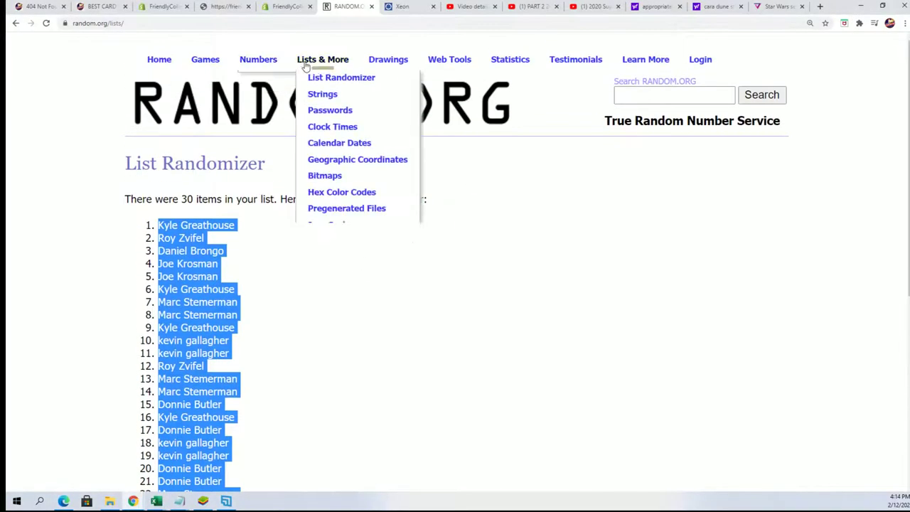
left_click(313, 81)
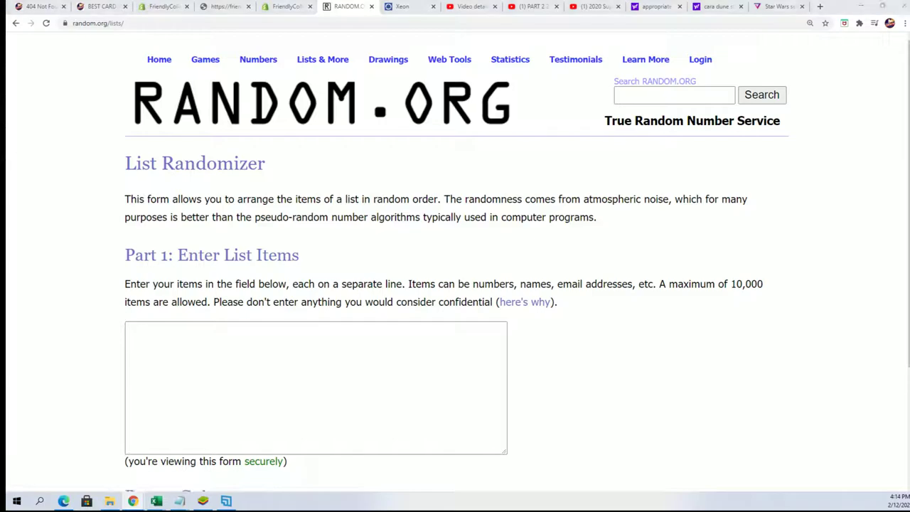
Step: Copy the NBA team list from Notepad and paste it into the randomizer box
key("alt+Tab")
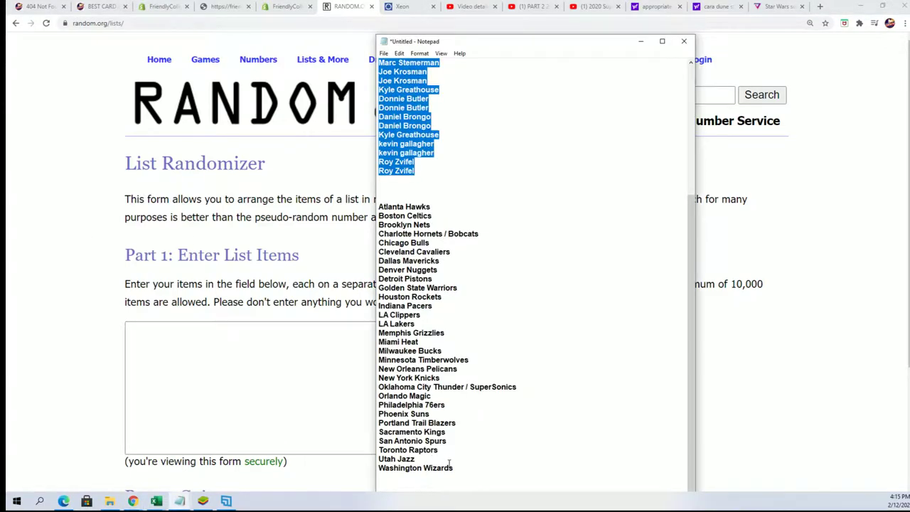
mouse_move(453, 467)
left_mouse_down()
mouse_move(383, 374)
mouse_move(379, 206)
left_mouse_up()
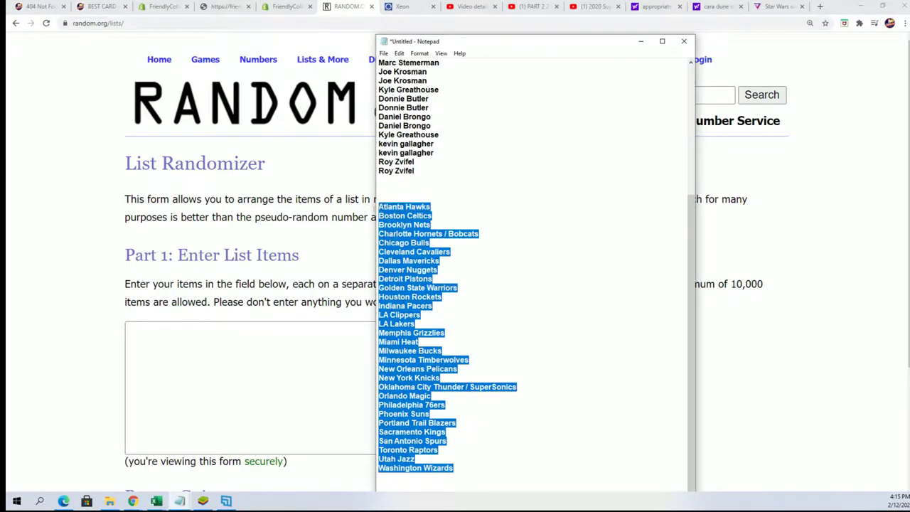
right_click(398, 219)
left_click(427, 252)
left_click(274, 332)
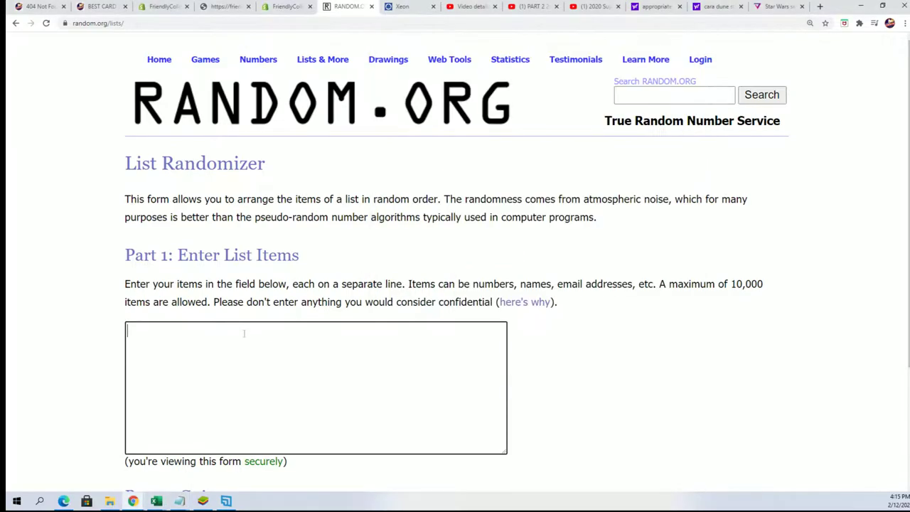
right_click(244, 333)
left_click(270, 402)
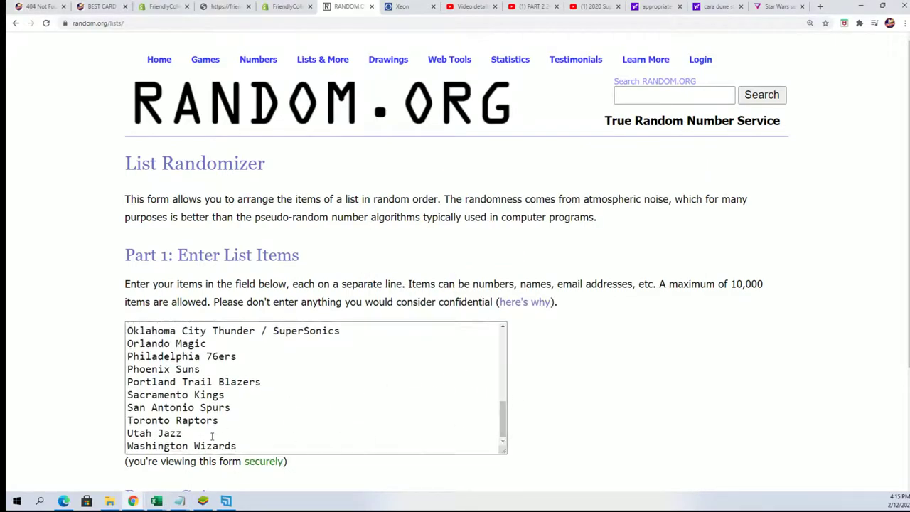
Step: Randomize the 30 team names, then reshuffle them six more times
scroll(211, 434, "down", 3)
left_click(158, 397)
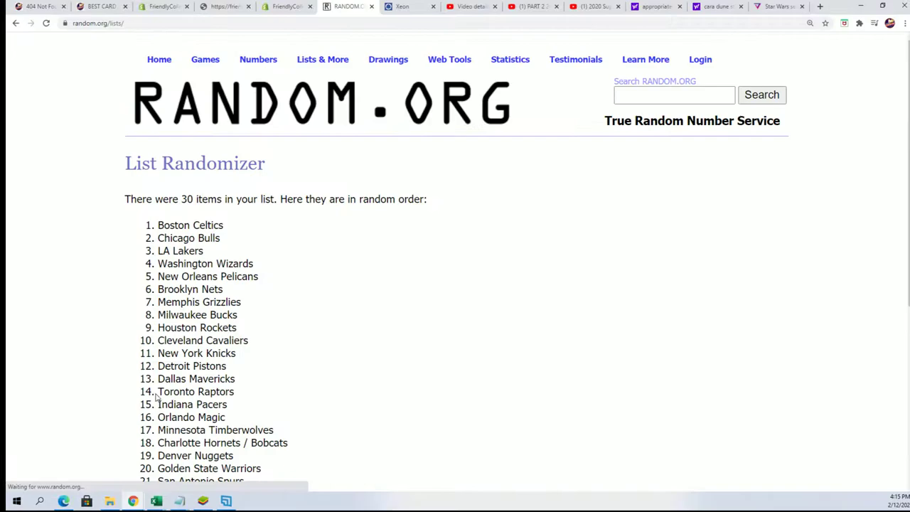
scroll(156, 409, "down", 3)
left_click(151, 411)
scroll(146, 410, "down", 5)
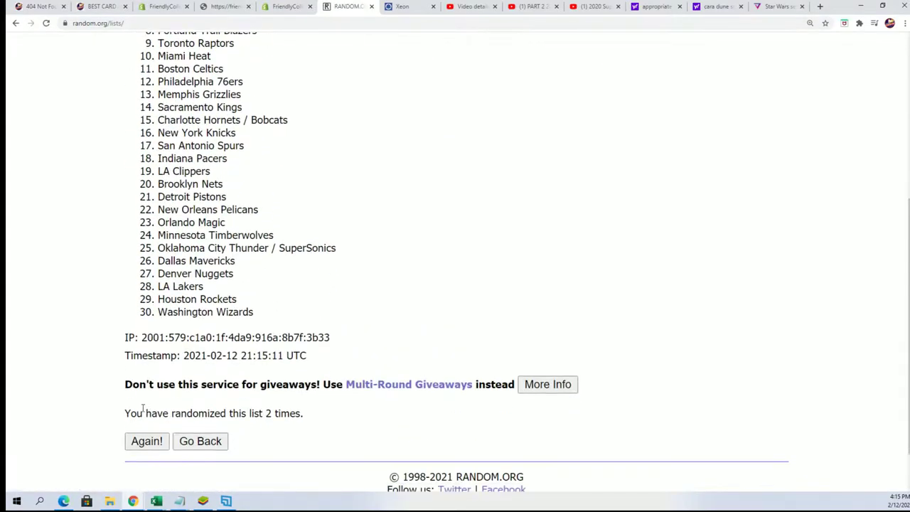
left_click(144, 440)
scroll(175, 387, "down", 5)
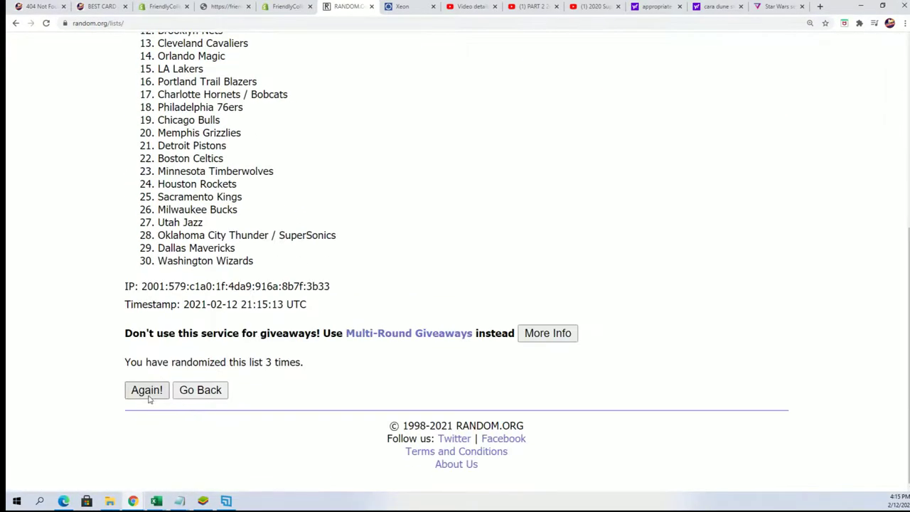
left_click(136, 391)
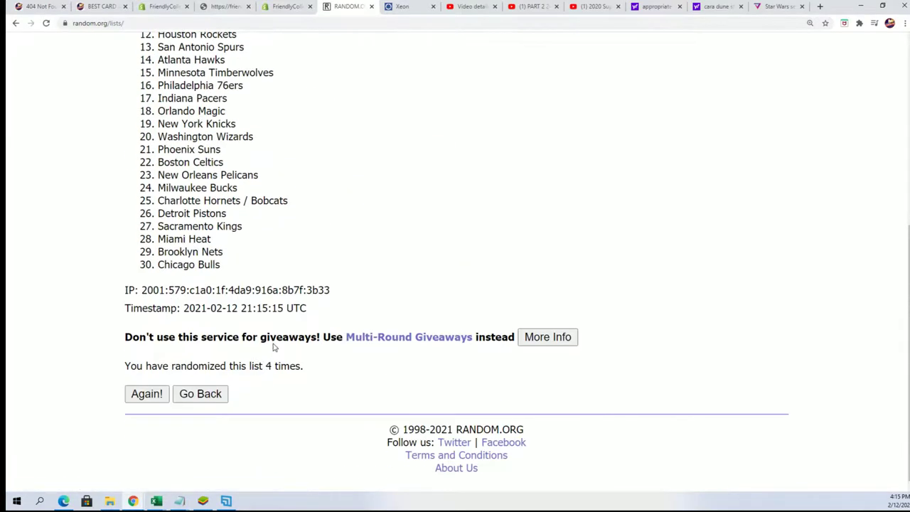
left_click(151, 392)
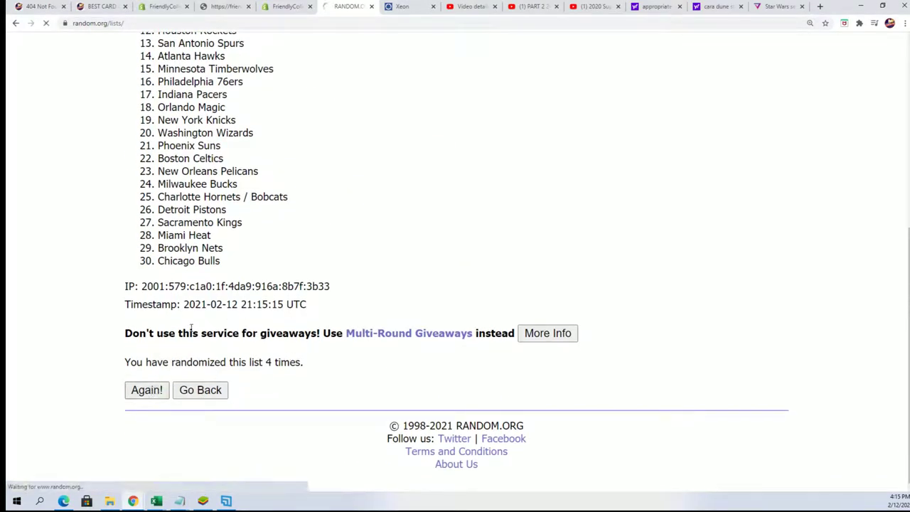
left_click(142, 391)
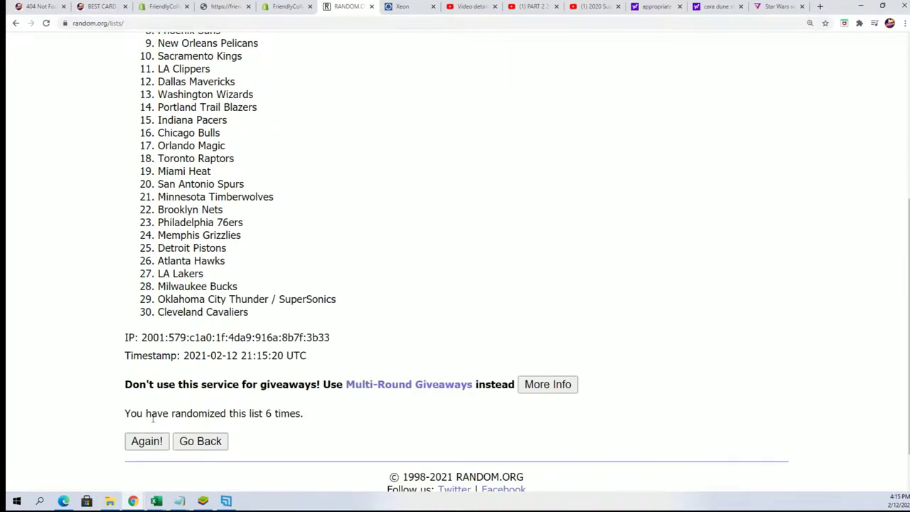
left_click(150, 441)
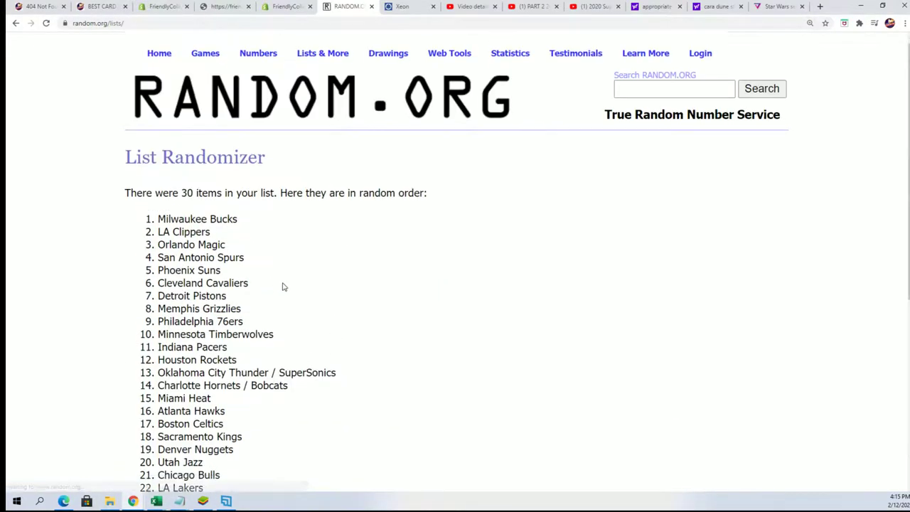
Step: Copy the final randomized team results 1–30
scroll(161, 125, "down", 2)
left_click_drag(158, 127, 264, 361)
right_click(197, 317)
left_click(220, 326)
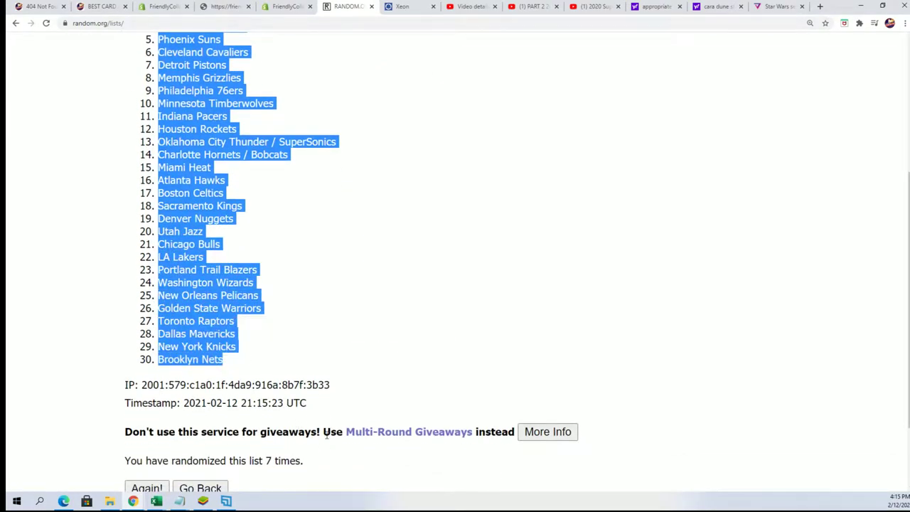
scroll(325, 433, "up", 1)
key("alt+Tab")
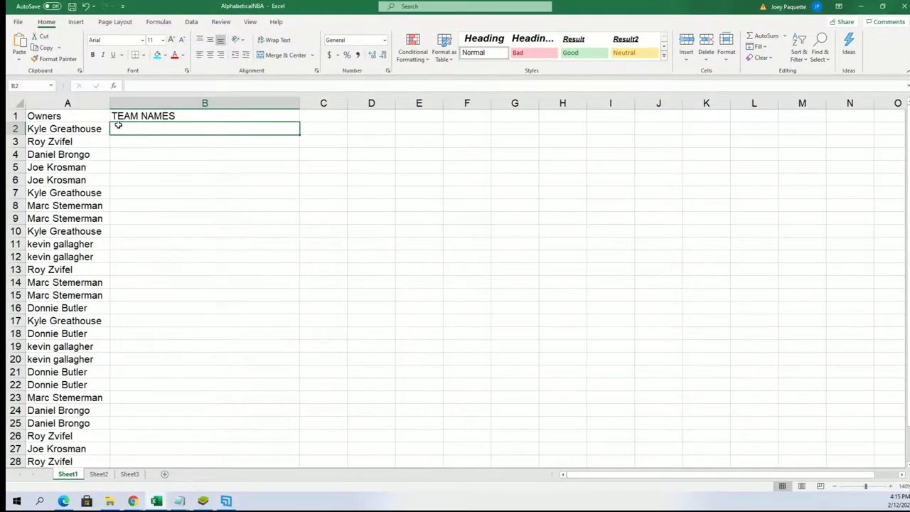
Step: Paste the teams into B2:B31 as plain text and zoom the sheet out to 120%
right_click(118, 126)
left_click(154, 188)
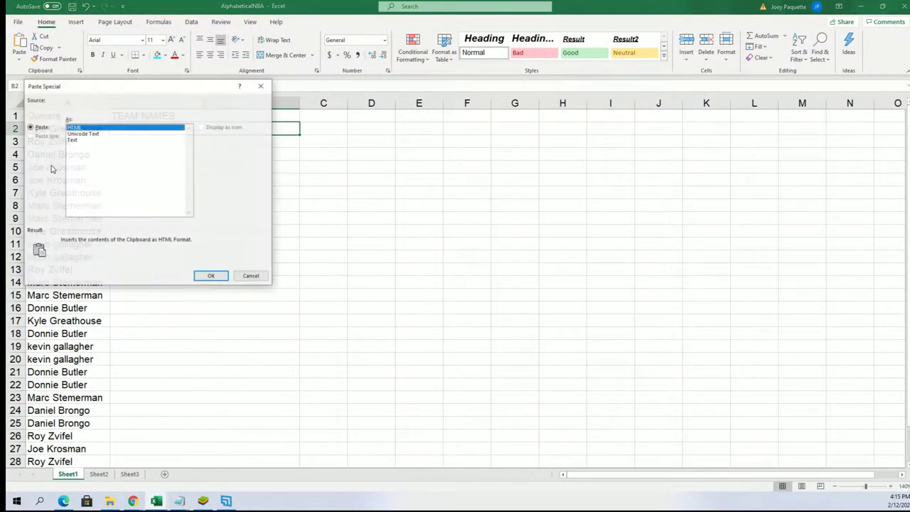
left_click(72, 140)
left_click(208, 275)
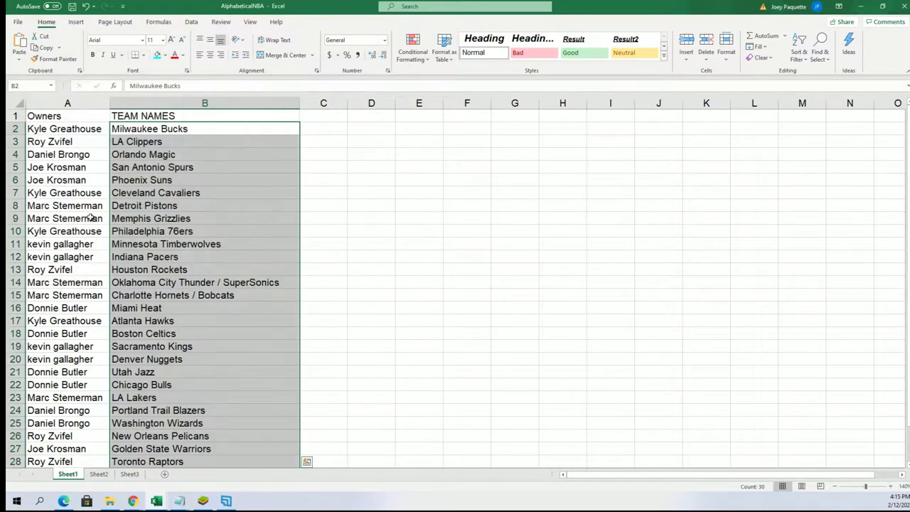
left_click(836, 486)
left_click(837, 486)
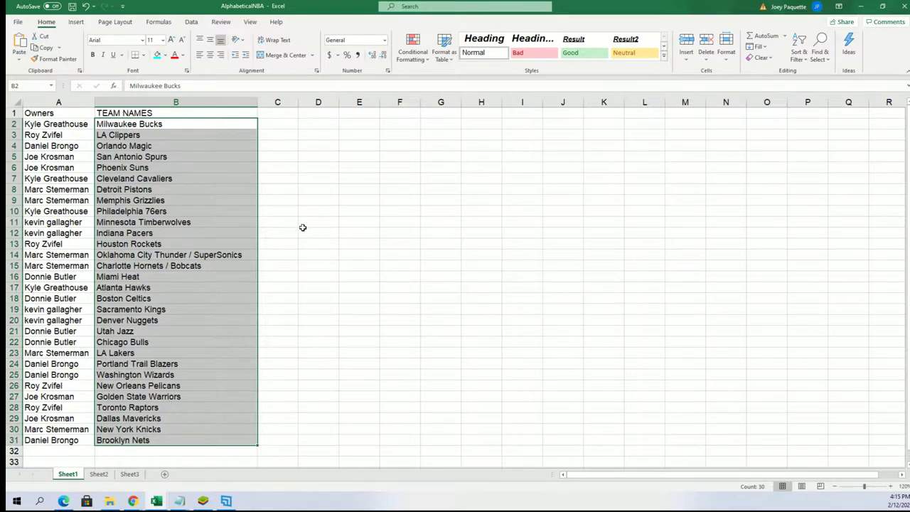
Step: Sort B2:B31 A to Z, continuing with the current selection only
left_click(107, 284)
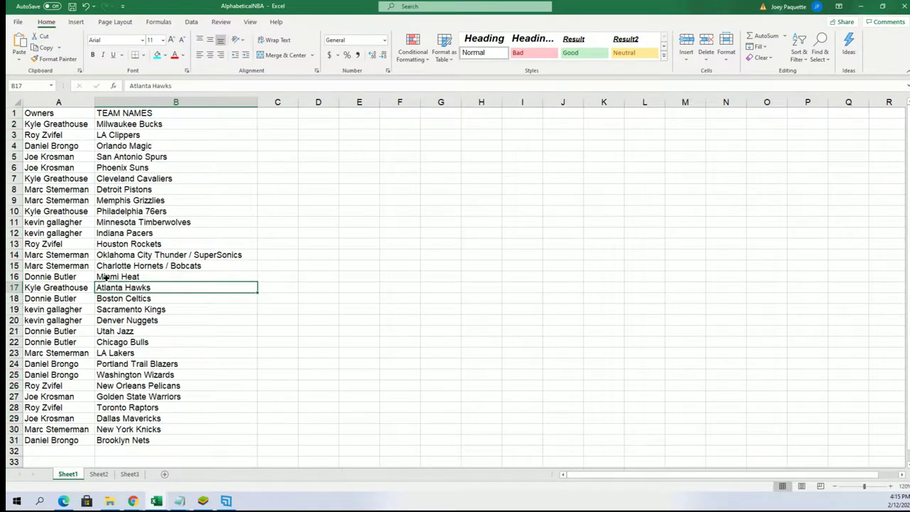
left_click(103, 278)
left_click(68, 277)
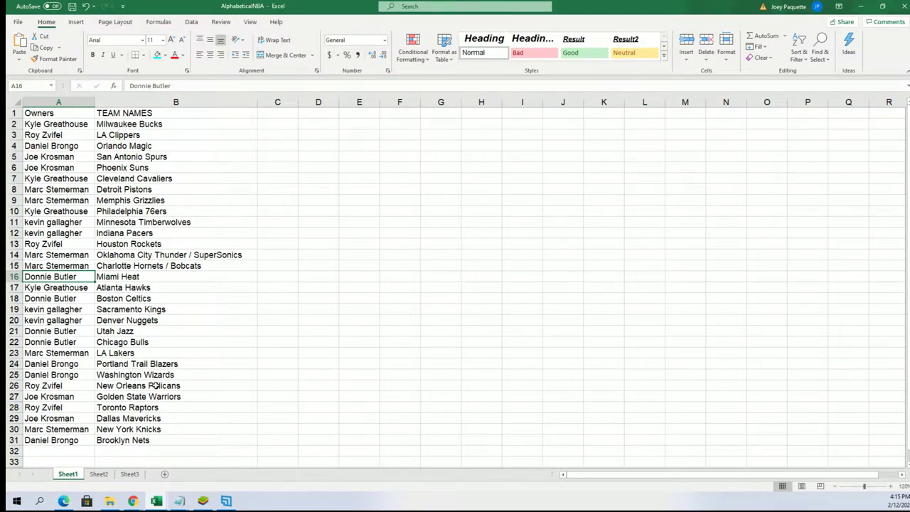
left_click(119, 387)
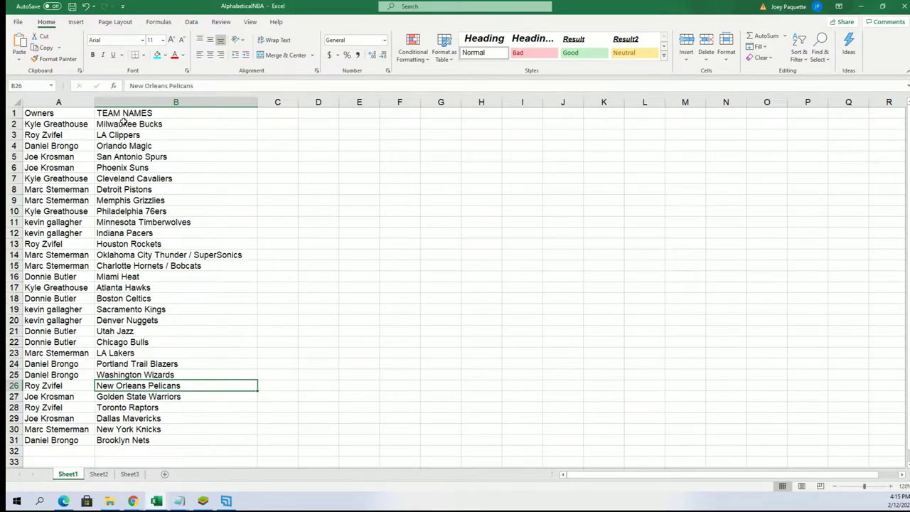
mouse_move(120, 126)
left_mouse_down()
mouse_move(135, 422)
mouse_move(149, 452)
left_mouse_up()
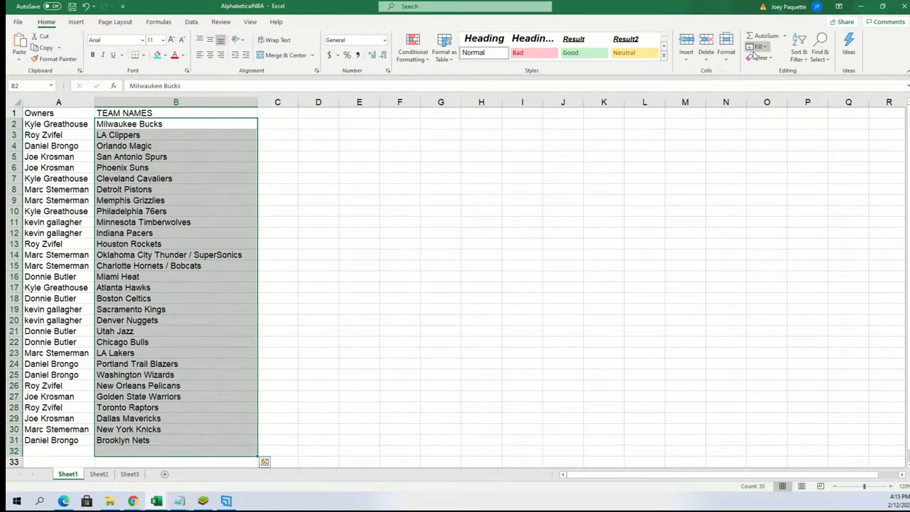
left_click(798, 51)
left_click(786, 80)
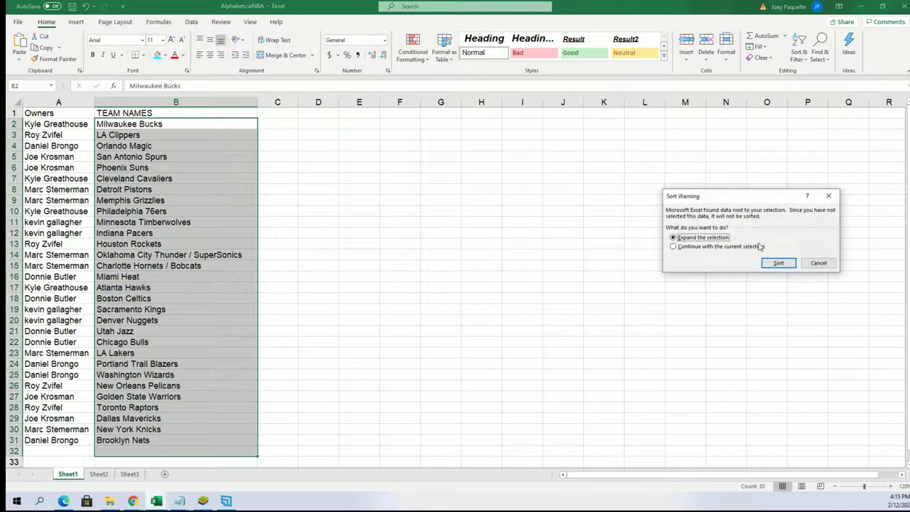
left_click(761, 247)
left_click(781, 267)
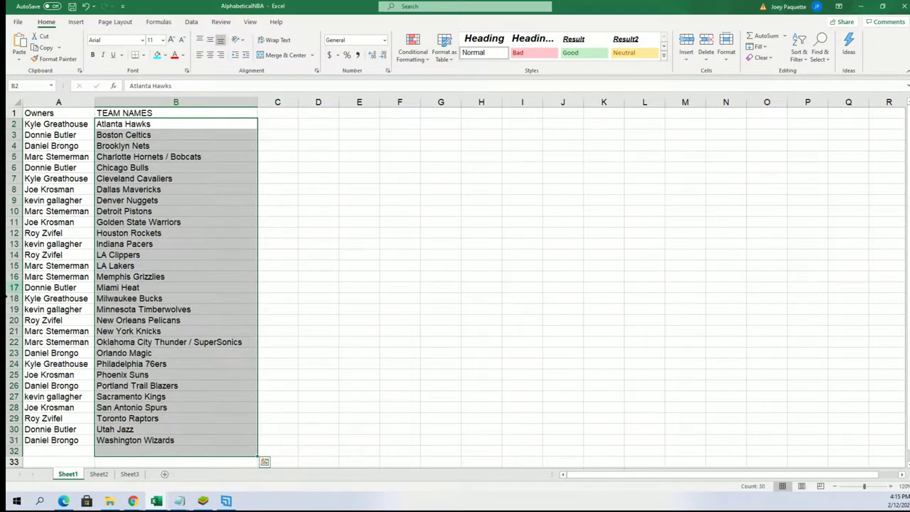
left_click(85, 267)
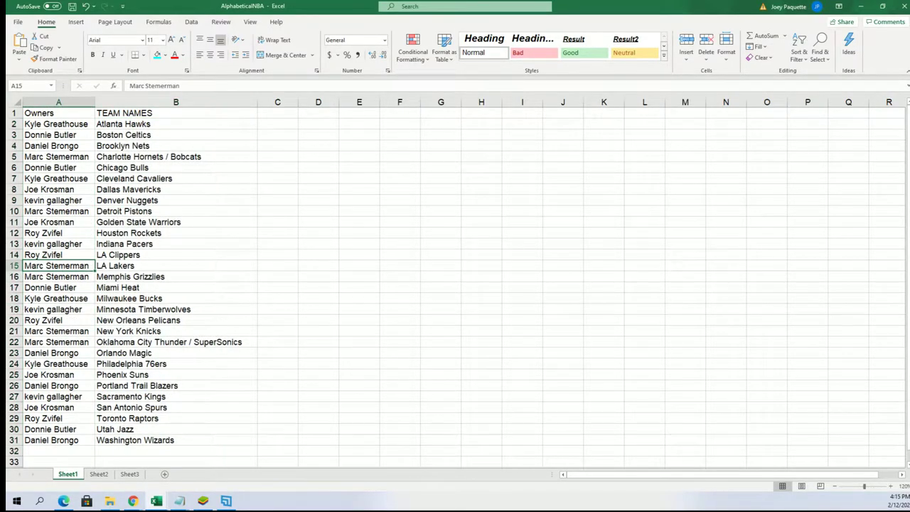